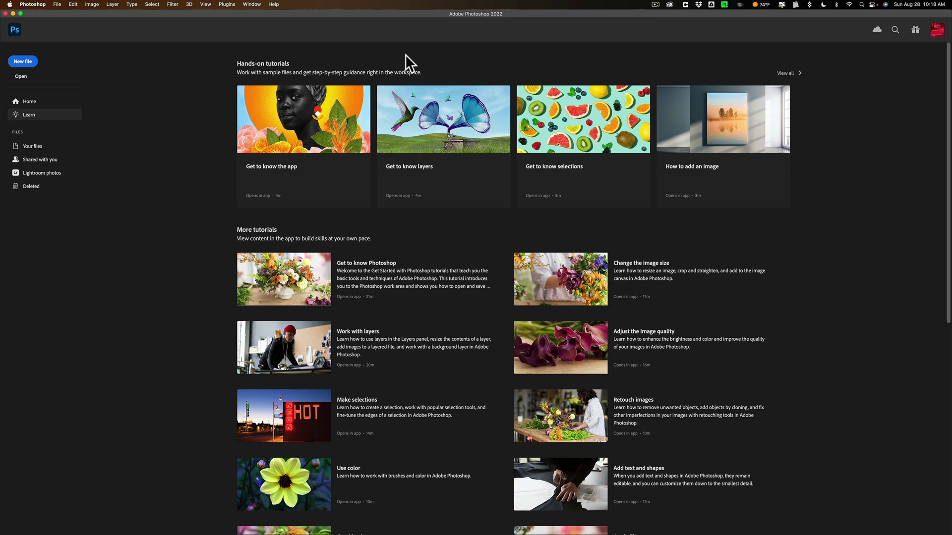
Open AdobeStock_223680416.jpg from the Desktop, triggering the ProPhoto RGB profile mismatch warning
{"action": "left_click", "coordinate": [56, 5]}
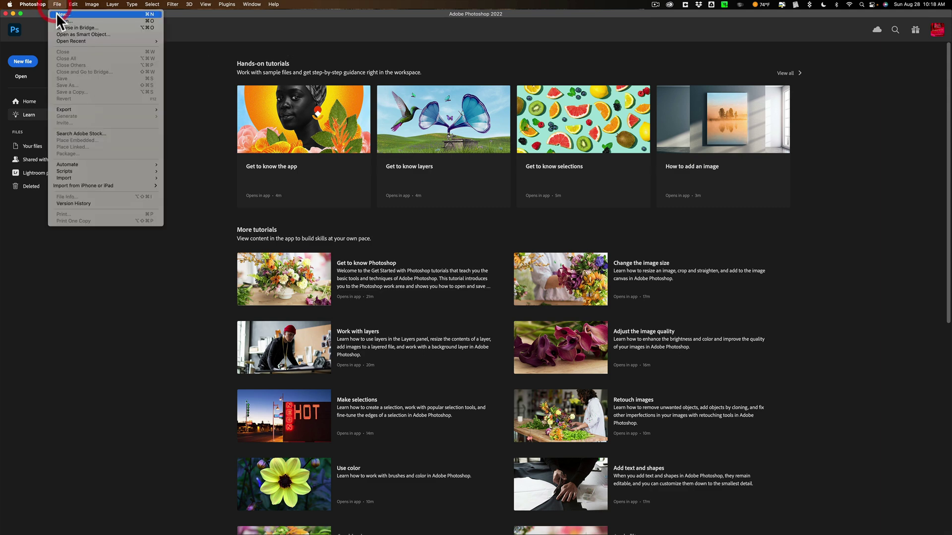
{"action": "left_click", "coordinate": [58, 21]}
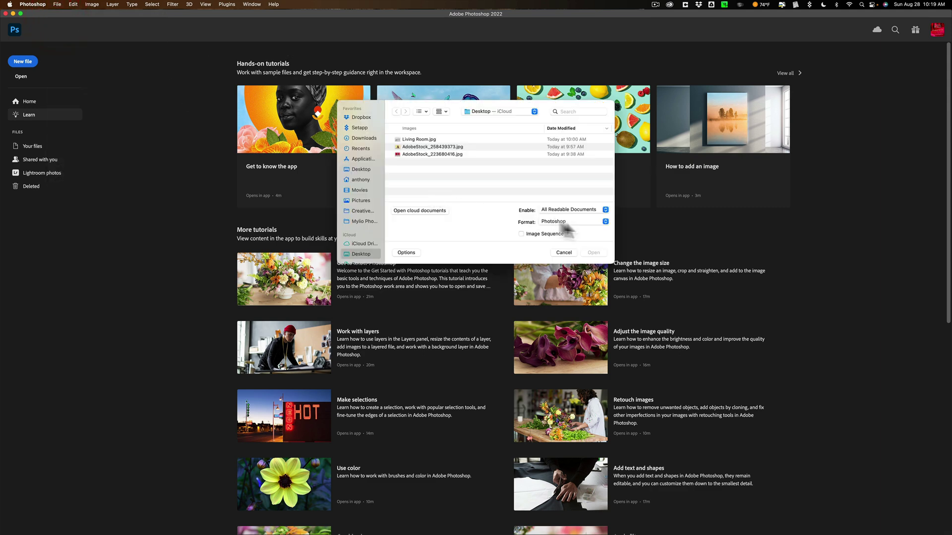
{"action": "left_click", "coordinate": [430, 154]}
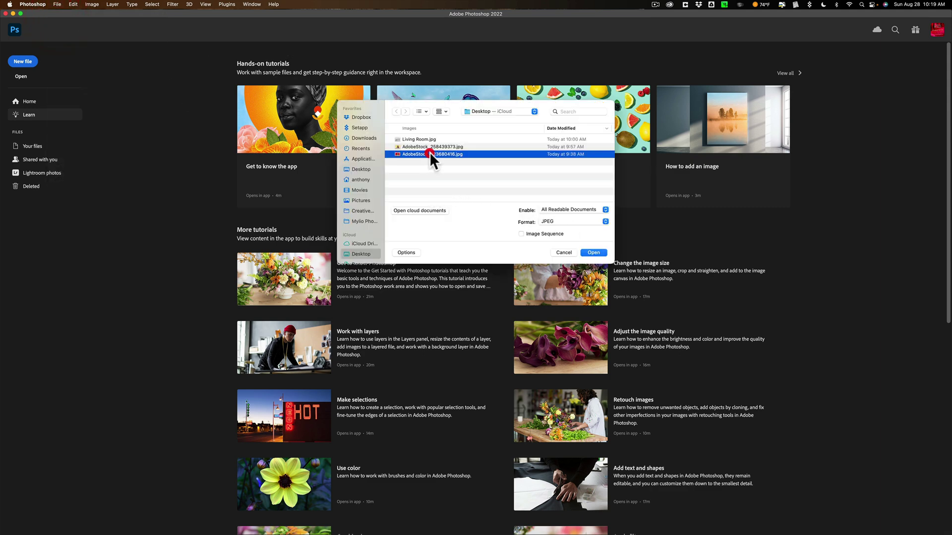
{"action": "left_click", "coordinate": [592, 252]}
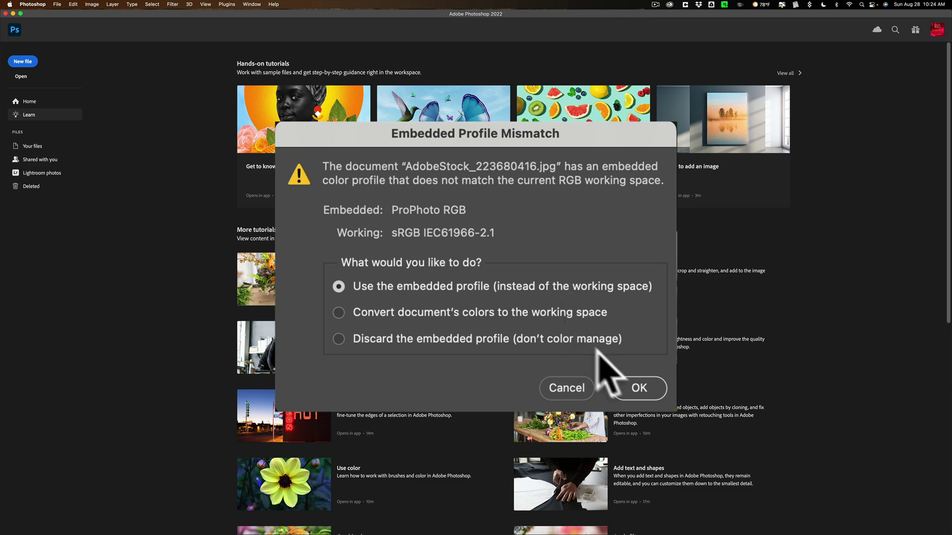
Keep the stock photo's embedded ProPhoto RGB profile and finish opening it
{"action": "left_click", "coordinate": [639, 388]}
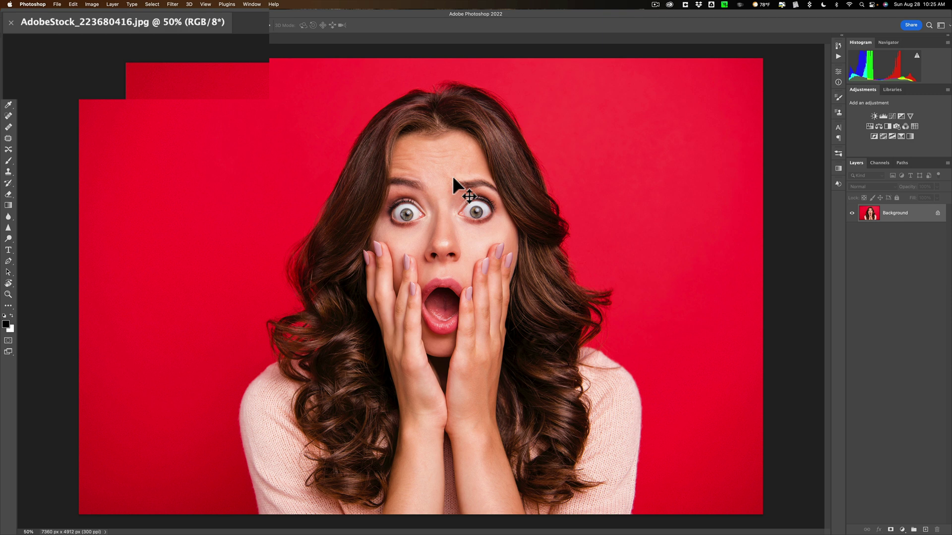
Open Living Room.jpg from the Desktop, then return to the AdobeStock_223680416.jpg tab
{"action": "left_click", "coordinate": [57, 5]}
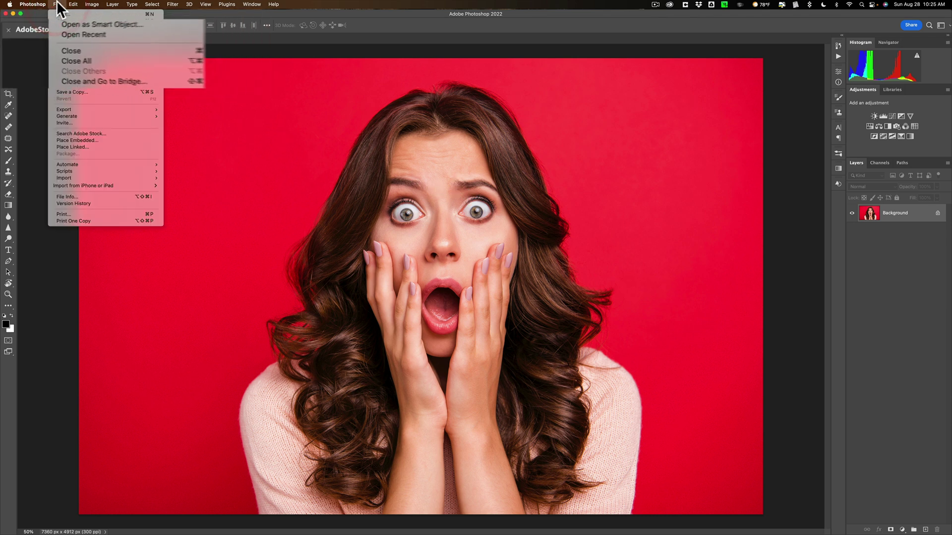
{"action": "left_click", "coordinate": [64, 22]}
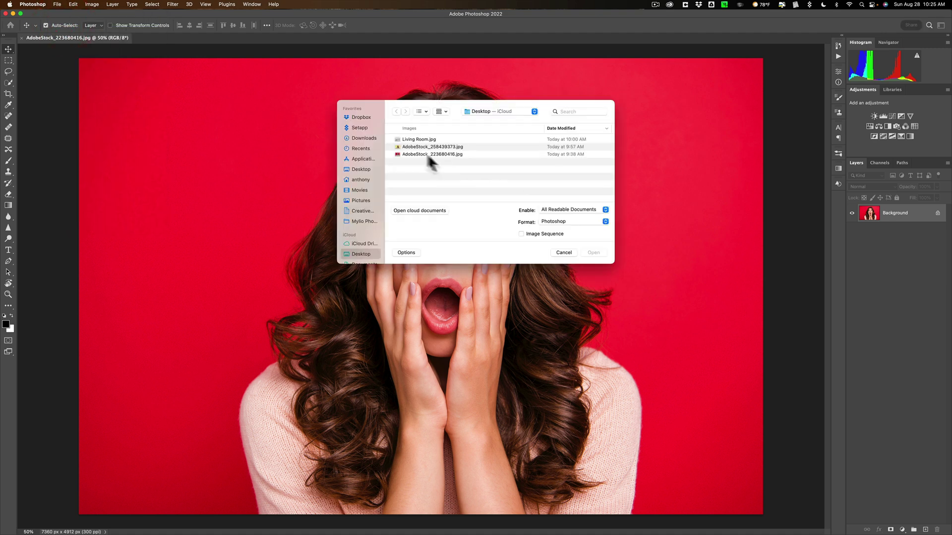
{"action": "left_click", "coordinate": [408, 139]}
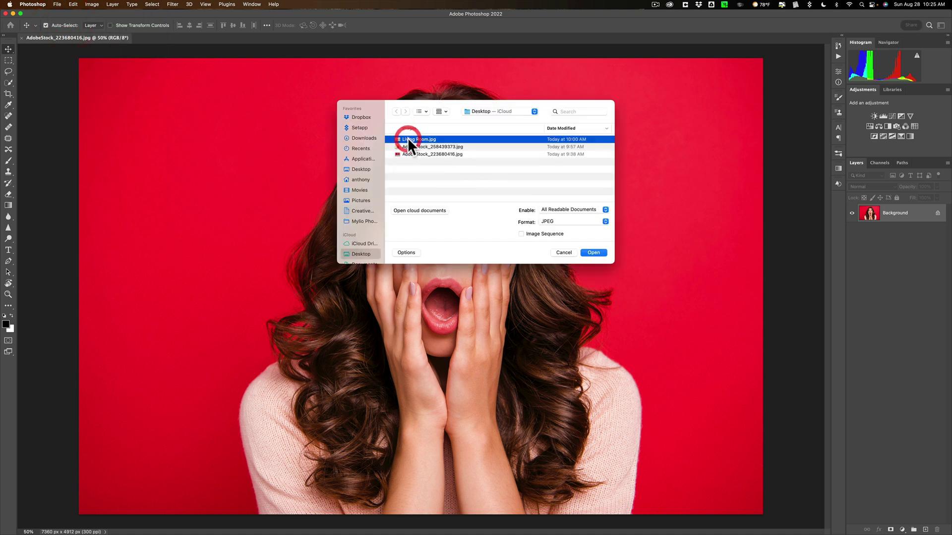
{"action": "left_click", "coordinate": [595, 253]}
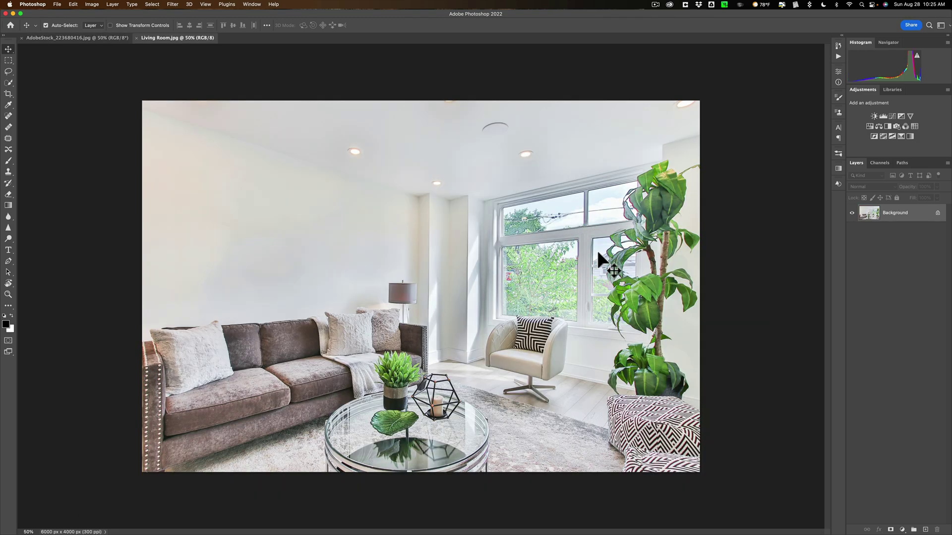
{"action": "left_click", "coordinate": [104, 38]}
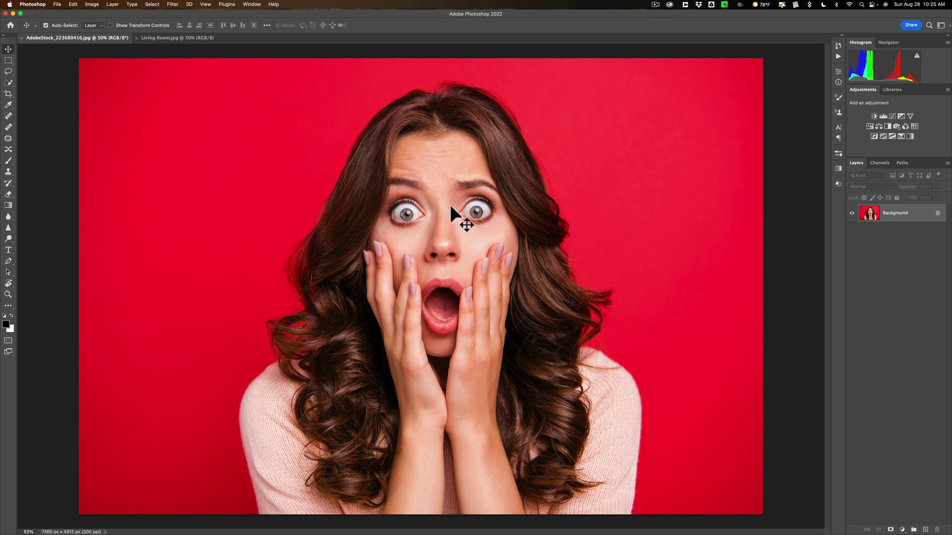
Cut out the woman using Select Subject and Refine Edge with decontaminated colours, then apply the mask
{"action": "left_click", "coordinate": [9, 82]}
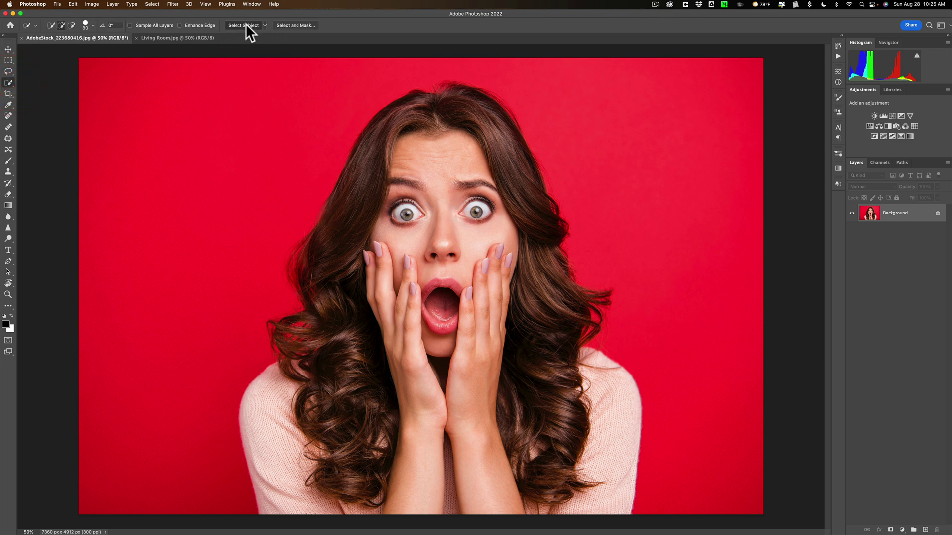
{"action": "left_click", "coordinate": [243, 25]}
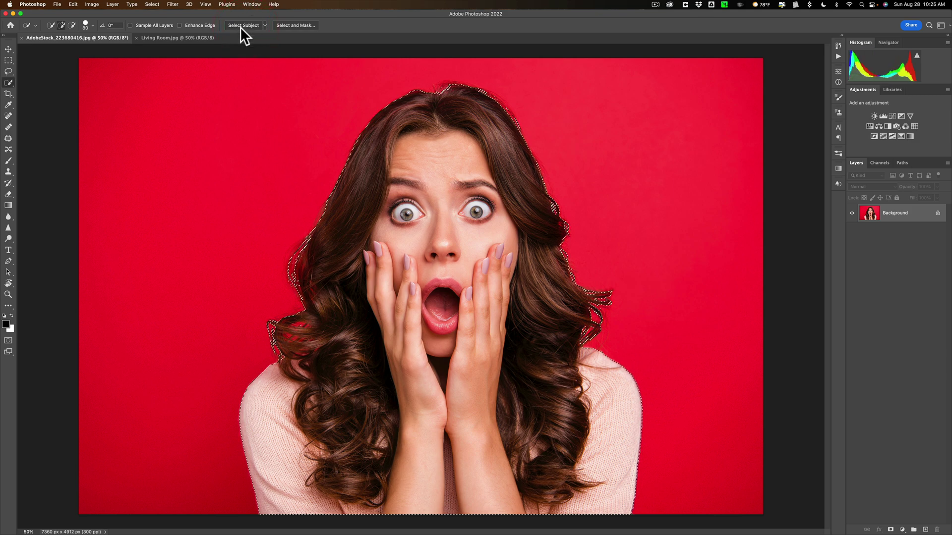
{"action": "left_click", "coordinate": [302, 24]}
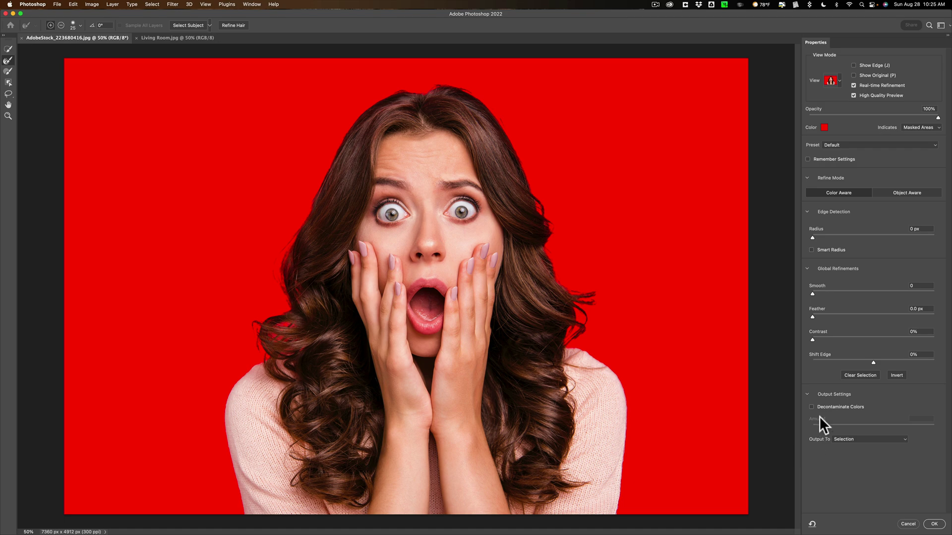
{"action": "left_click", "coordinate": [811, 407]}
{"action": "left_click", "coordinate": [934, 524]}
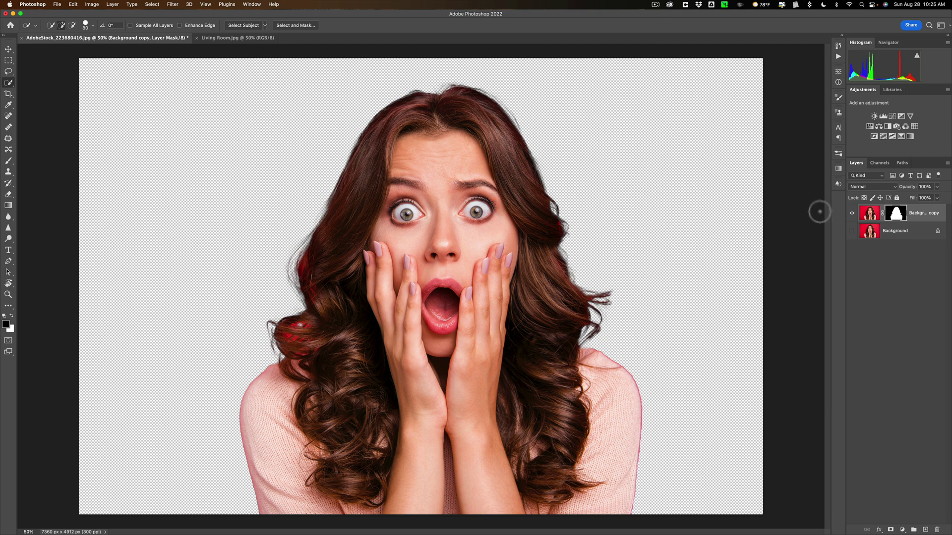
{"action": "right_click", "coordinate": [895, 213]}
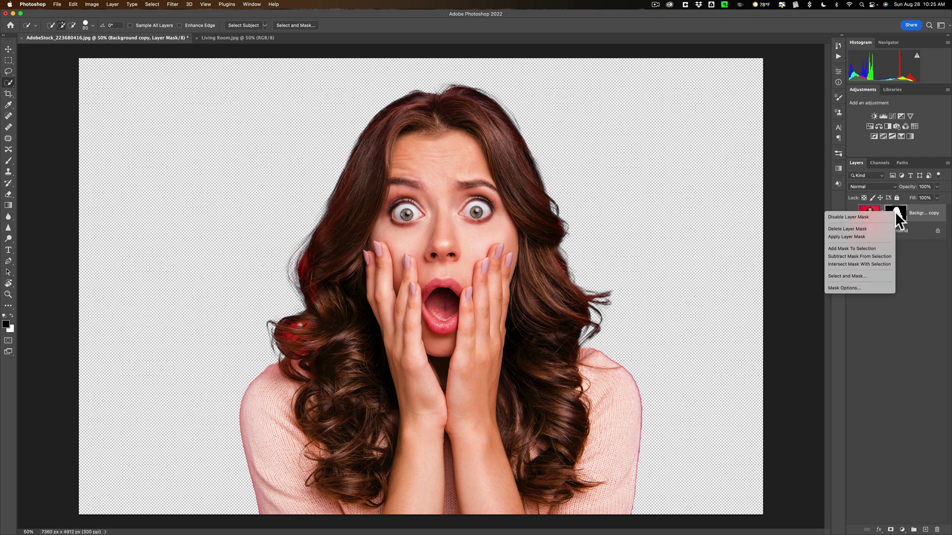
{"action": "left_click", "coordinate": [878, 237]}
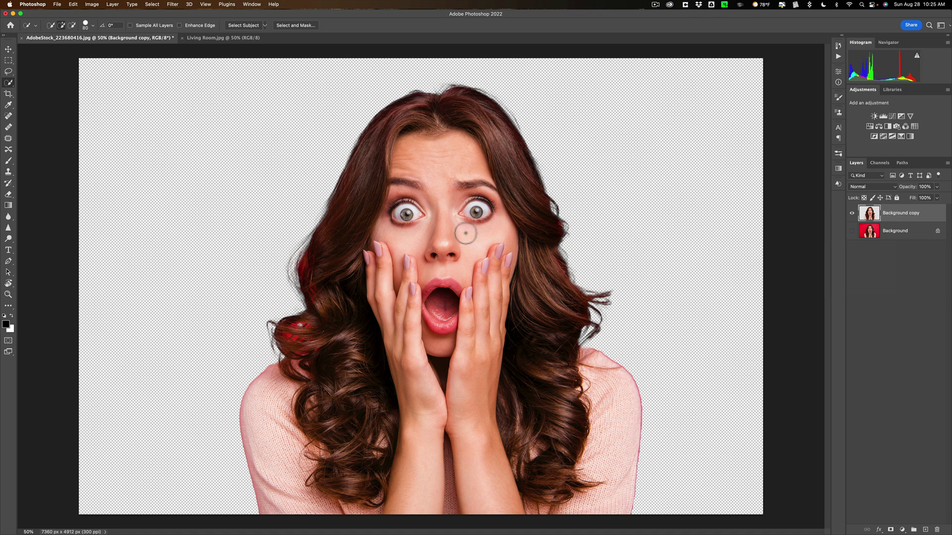
Nudge the woman slightly up-left, cancel the mismatched paste into Living Room, and return to her document
{"action": "key", "text": "v"}
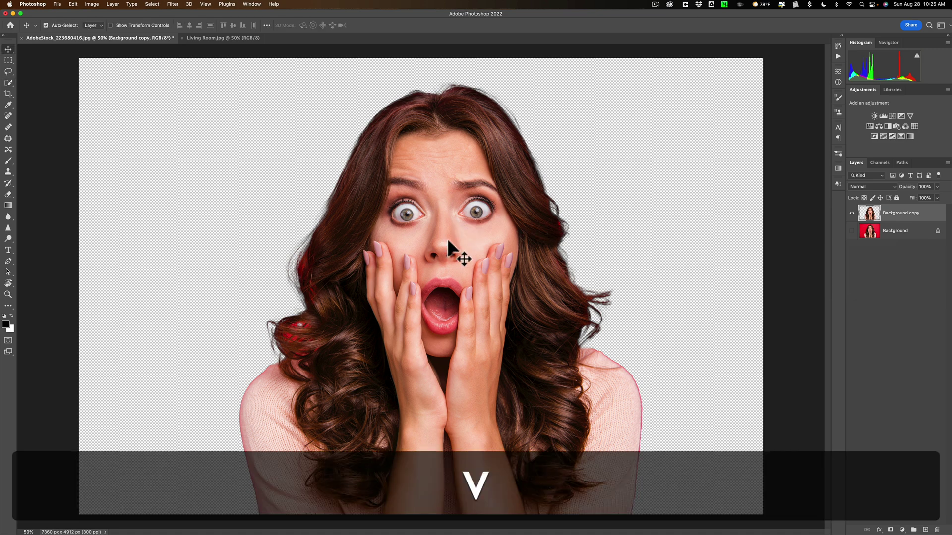
{"action": "left_click_drag", "start_coordinate": [441, 228], "coordinate": [448, 263]}
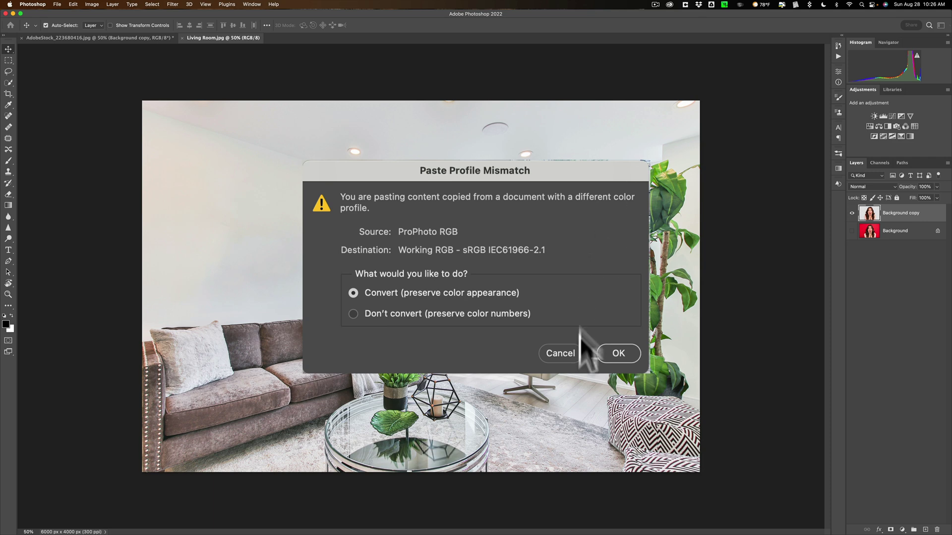
{"action": "left_click", "coordinate": [563, 354]}
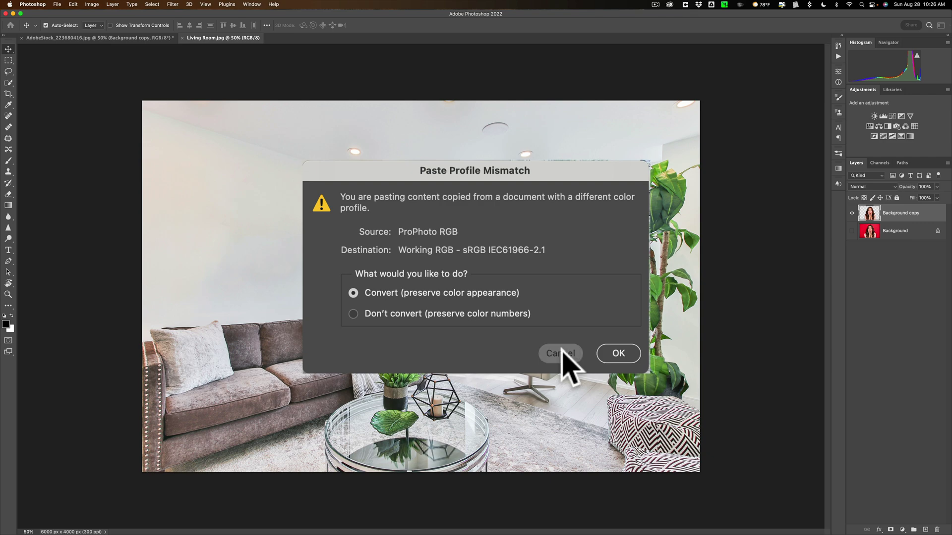
{"action": "left_click", "coordinate": [64, 39]}
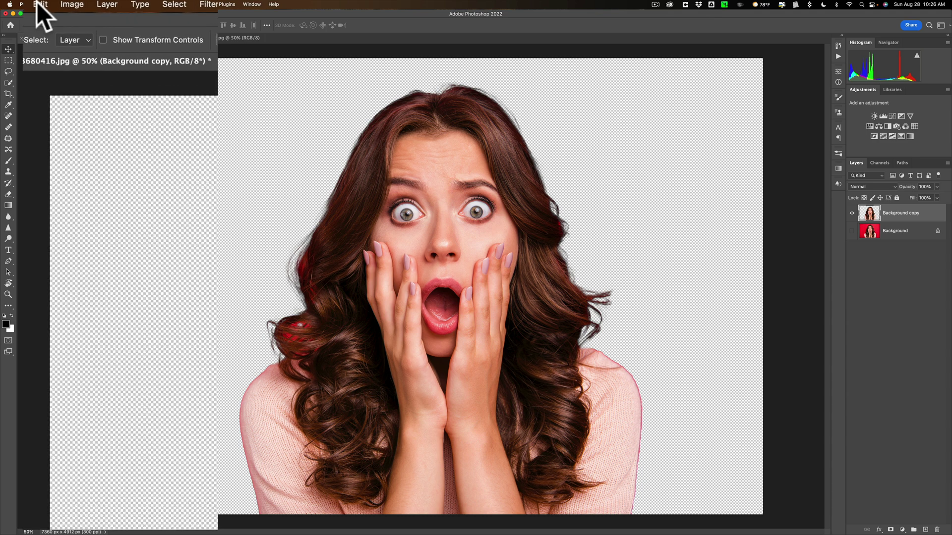
Convert the woman's document from ProPhoto RGB to Working RGB – sRGB IEC61966-2.1
{"action": "left_click", "coordinate": [72, 4]}
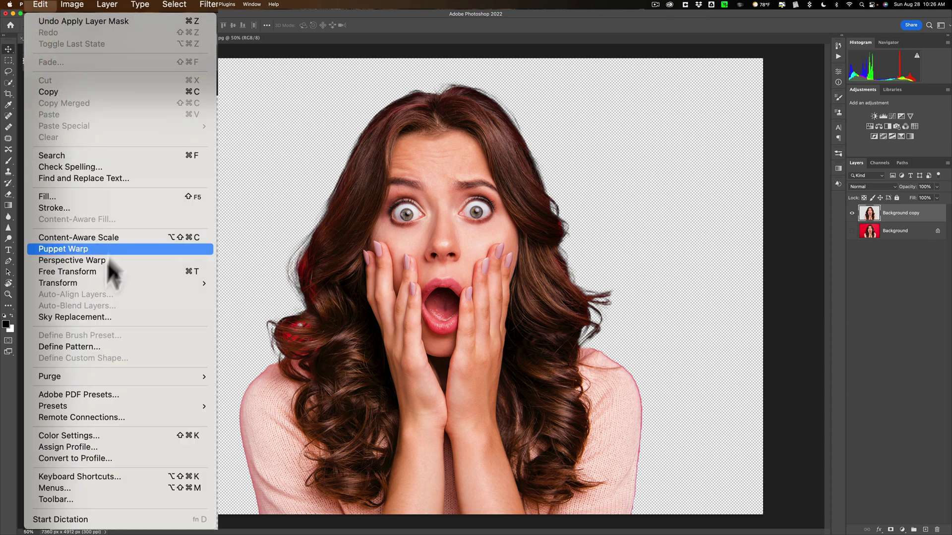
{"action": "left_click", "coordinate": [108, 456]}
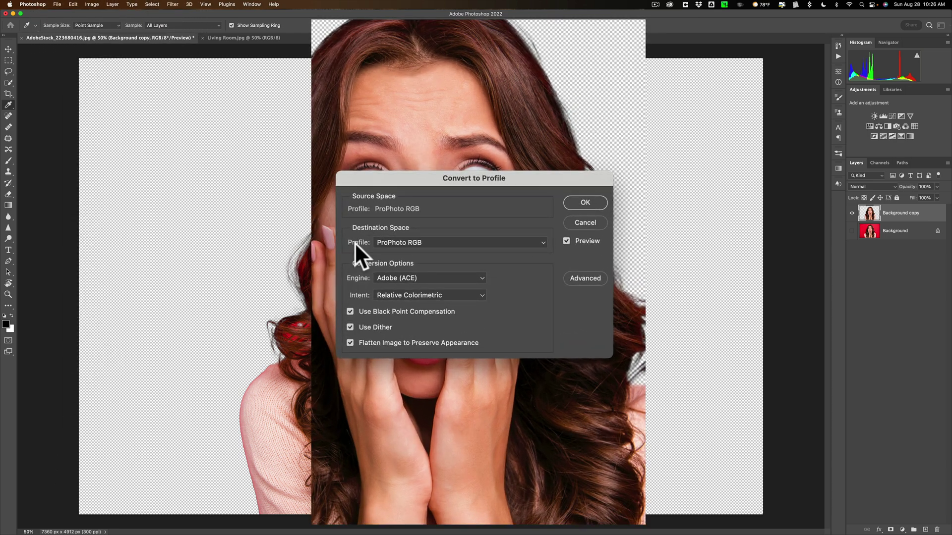
{"action": "left_click", "coordinate": [544, 240]}
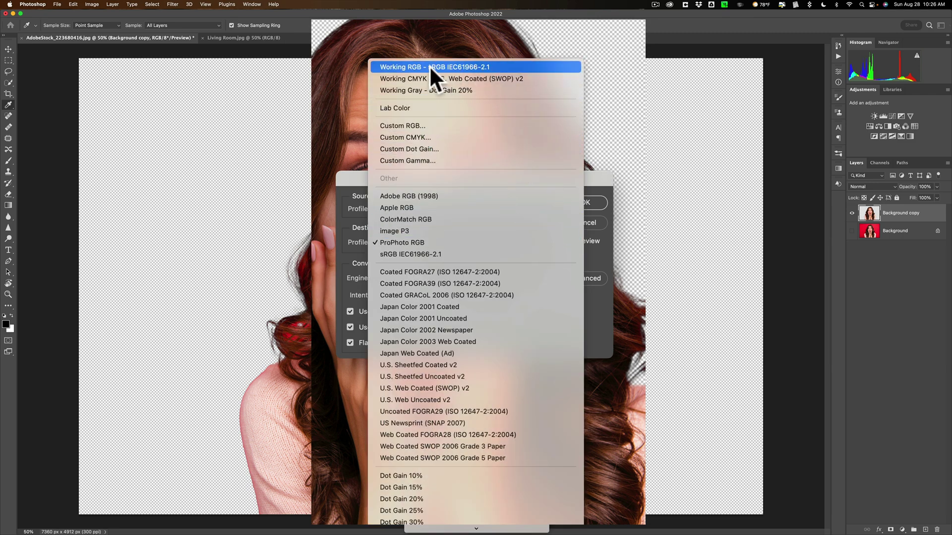
{"action": "left_click", "coordinate": [464, 67]}
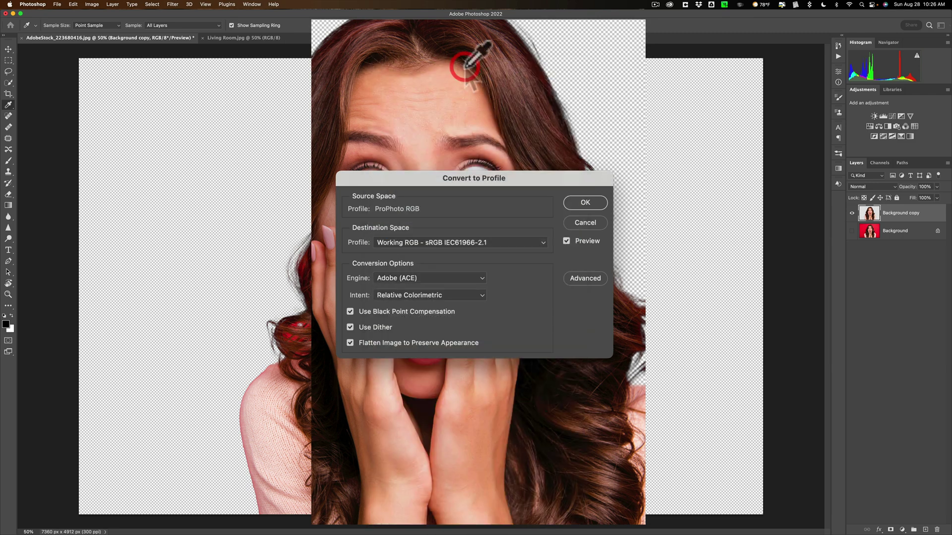
{"action": "left_click", "coordinate": [581, 203]}
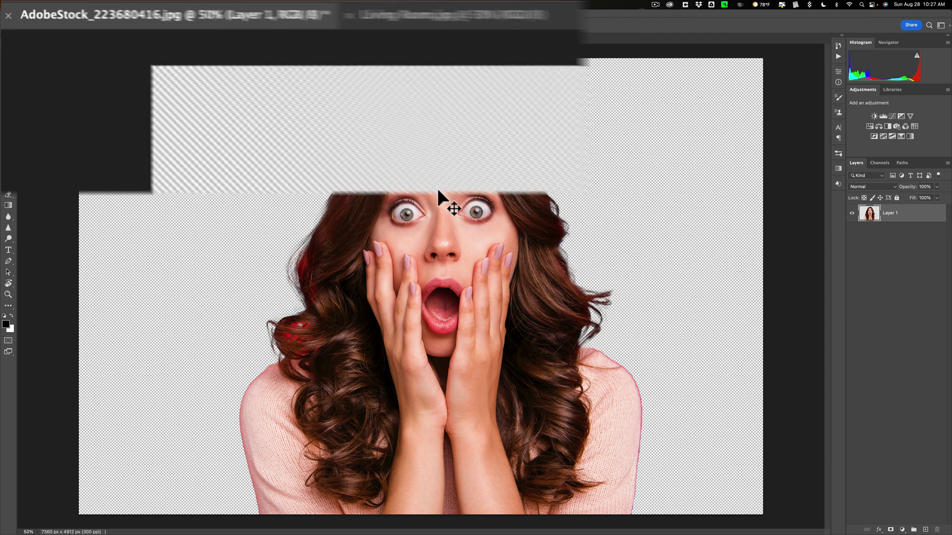
Drag the cut-out woman into the Living Room.jpg canvas, then switch back to her document
{"action": "left_click_drag", "start_coordinate": [437, 189], "coordinate": [449, 246]}
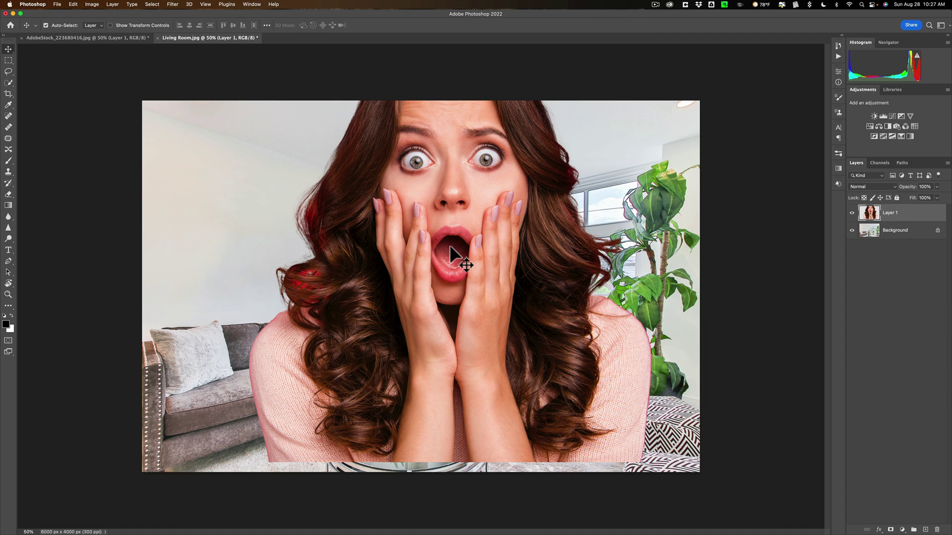
{"action": "left_click", "coordinate": [66, 37]}
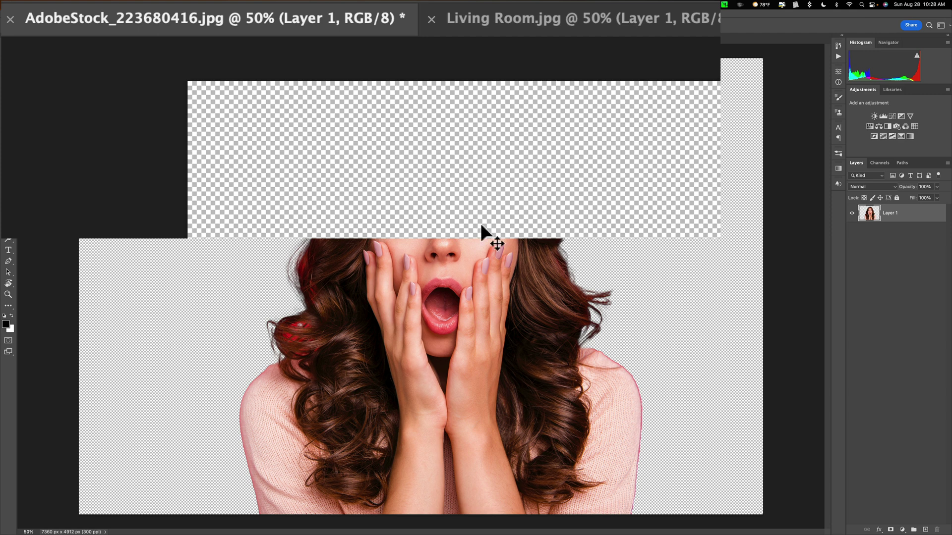
Save the woman's document as AdobeStock_223680416.psd in Photoshop format with its sRGB profile embedded
{"action": "key", "text": "super+s"}
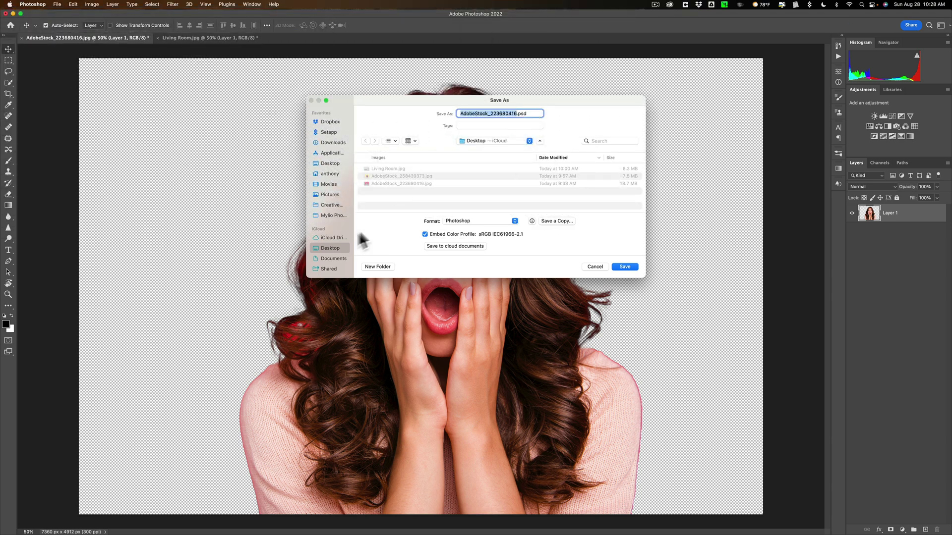
{"action": "left_click", "coordinate": [623, 267]}
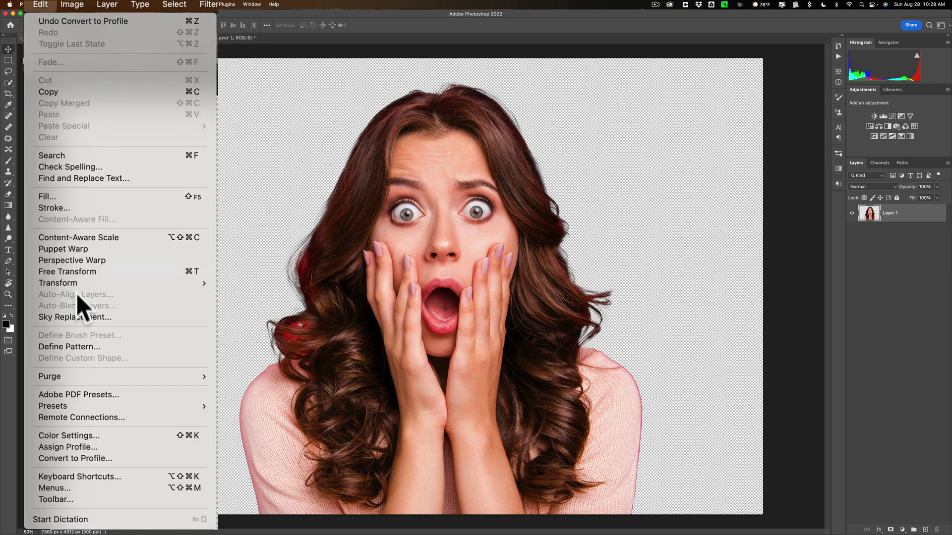
In Color Settings, turn off Ask When Opening and Ask When Pasting for profile mismatches
{"action": "left_click", "coordinate": [108, 432]}
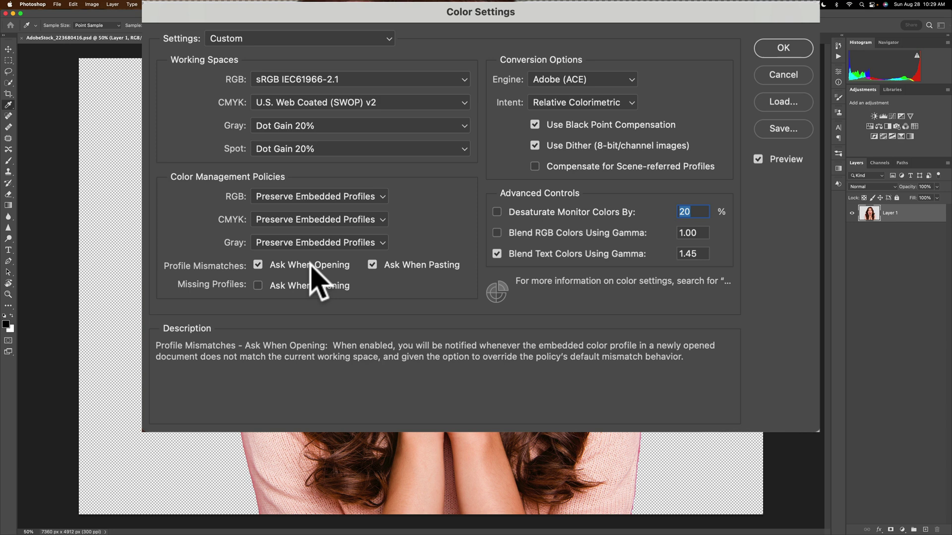
{"action": "left_click", "coordinate": [257, 265]}
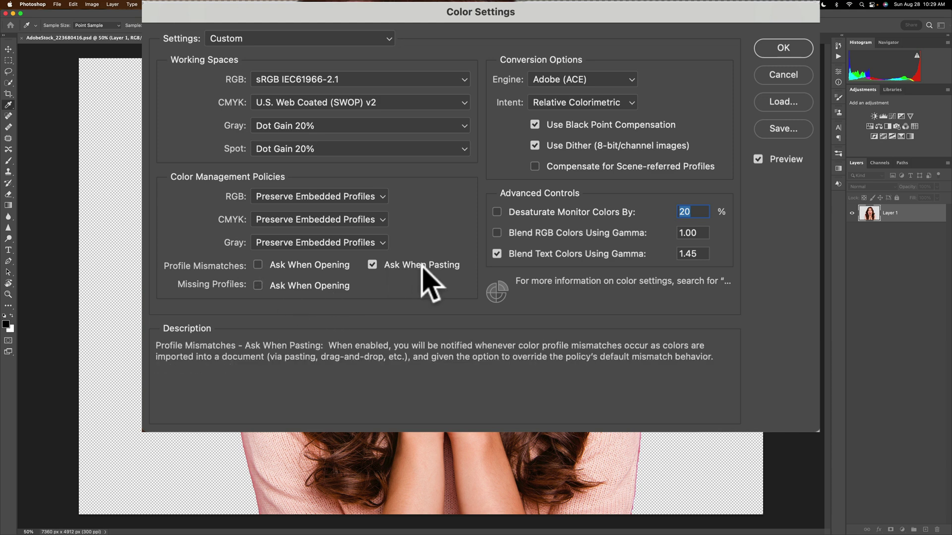
{"action": "left_click", "coordinate": [374, 267]}
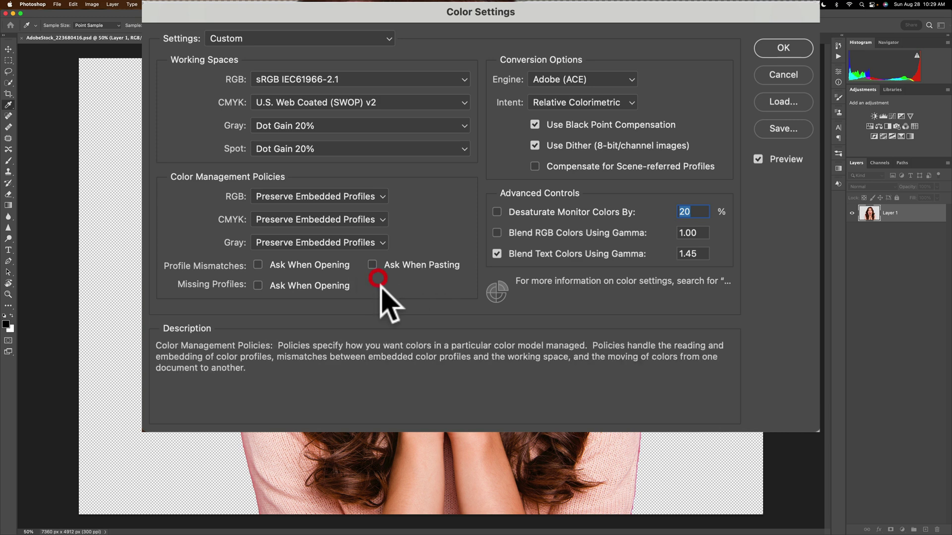
{"action": "left_click", "coordinate": [784, 50]}
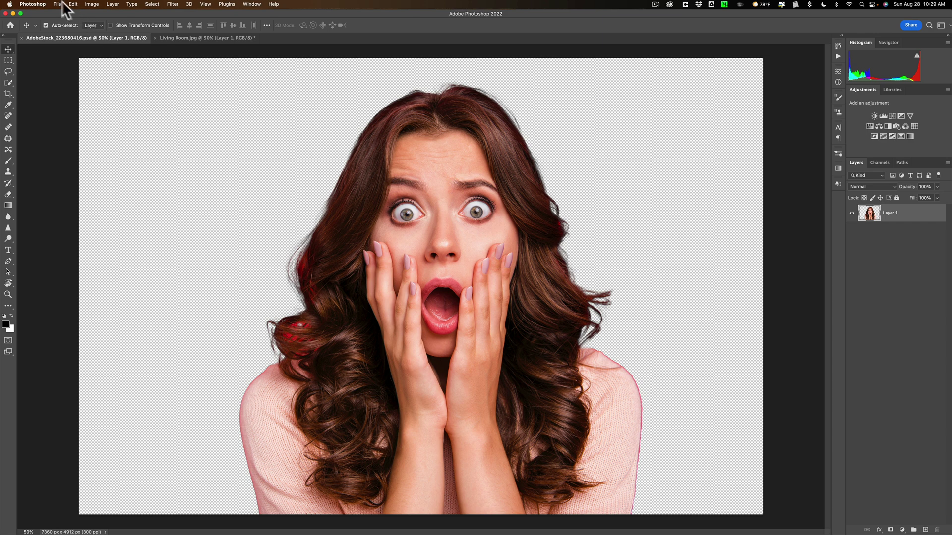
Open the woman-on-yellow photo AdobeStock_258439373.jpg from the Desktop
{"action": "left_click", "coordinate": [57, 4]}
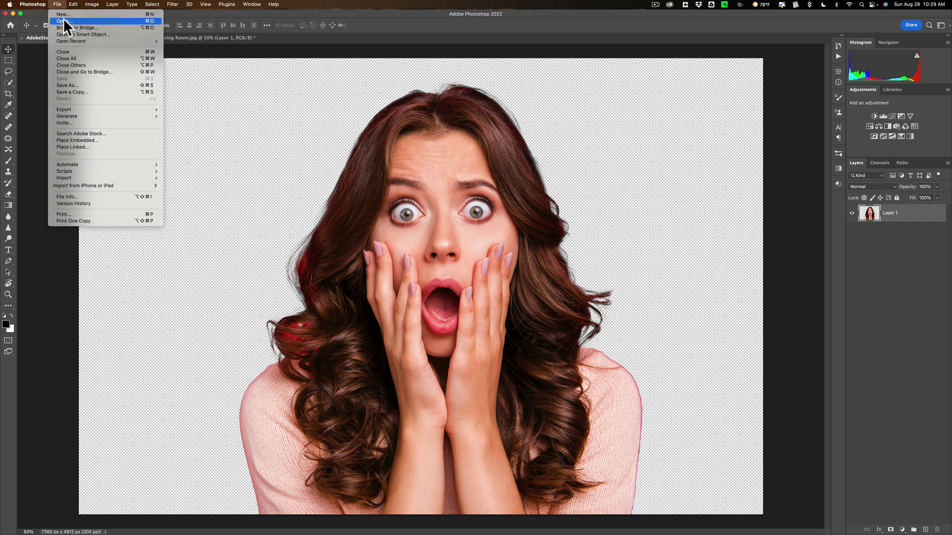
{"action": "left_click", "coordinate": [64, 20]}
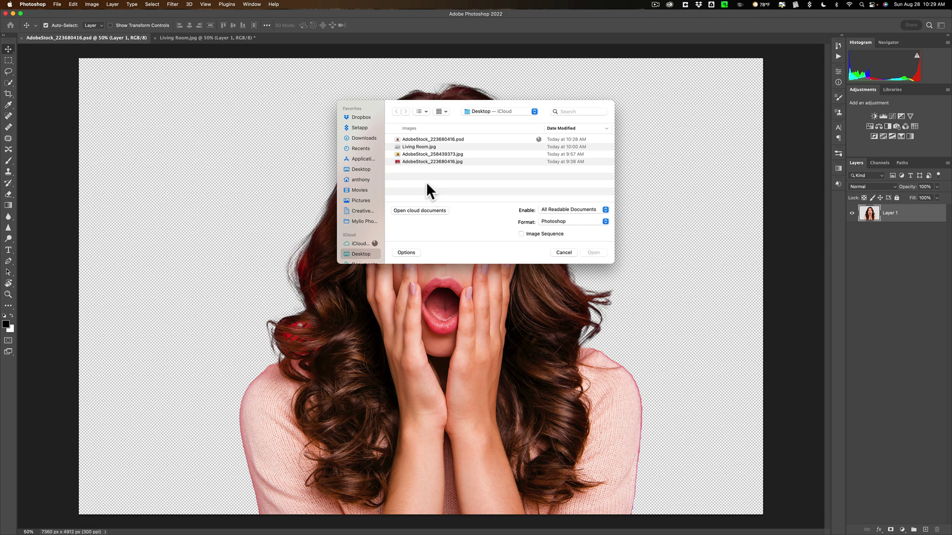
{"action": "left_click", "coordinate": [412, 154]}
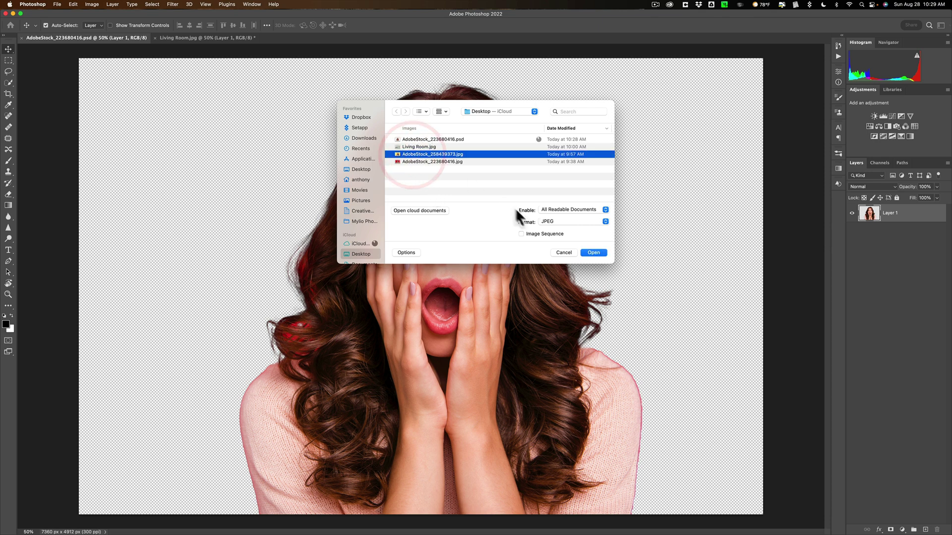
{"action": "left_click", "coordinate": [594, 252]}
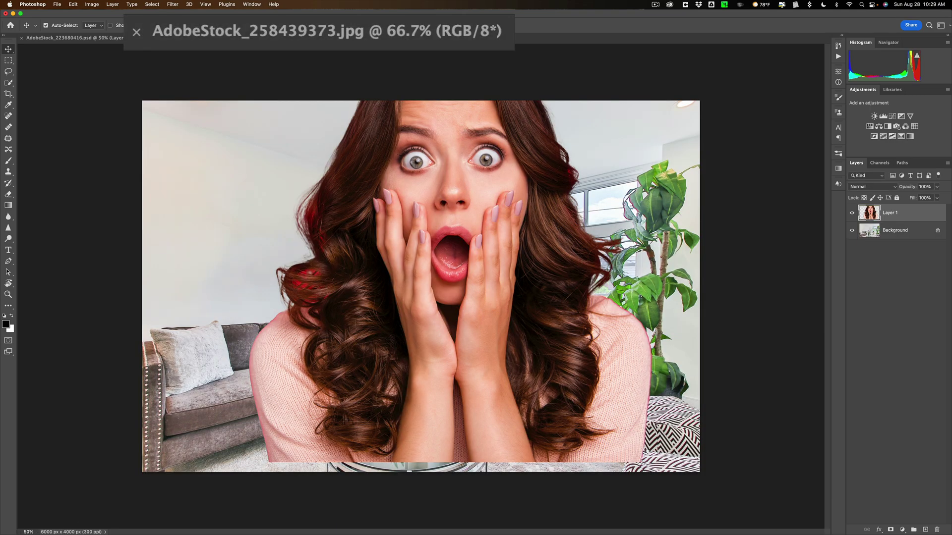
Dock AdobeStock_258439373.jpg as a tab, view it, then return to AdobeStock_223680416.psd
{"action": "left_click_drag", "start_coordinate": [500, 262], "coordinate": [498, 276]}
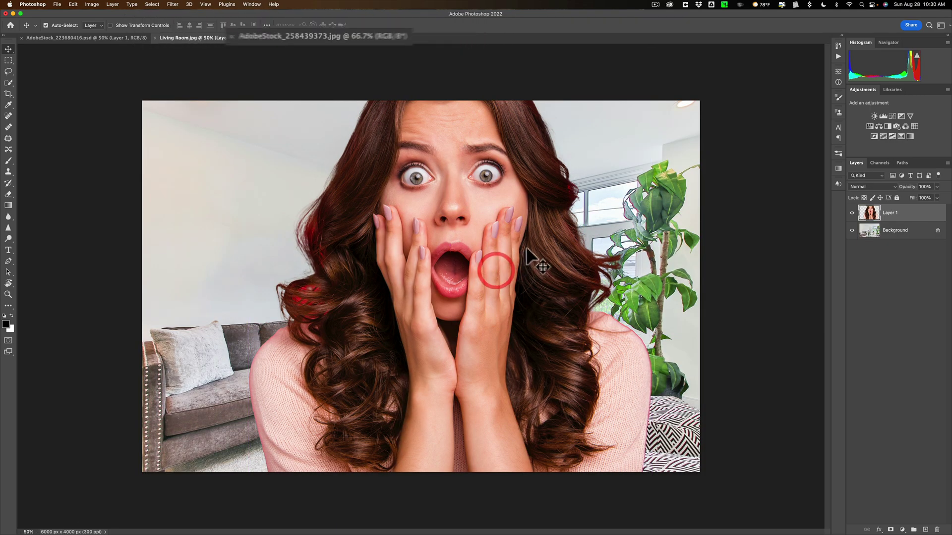
{"action": "left_click", "coordinate": [288, 38]}
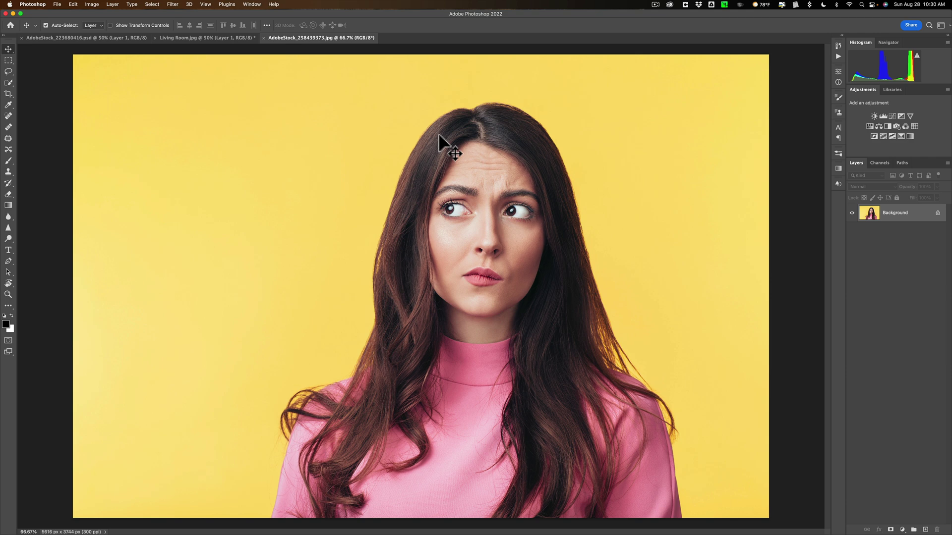
{"action": "left_click", "coordinate": [124, 37]}
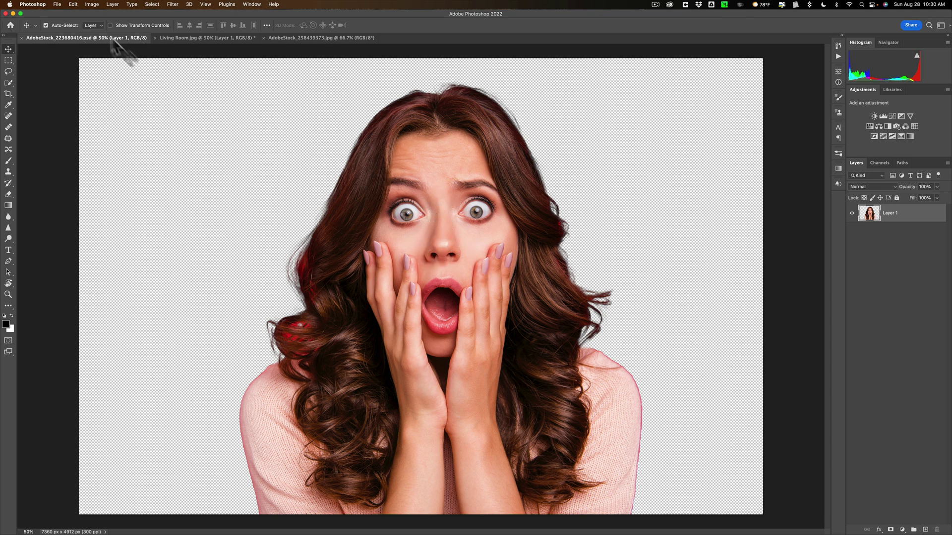
Convert AdobeStock_223680416.psd from sRGB IEC61966-2.1 to ProPhoto RGB via Convert to Profile
{"action": "left_click", "coordinate": [57, 4]}
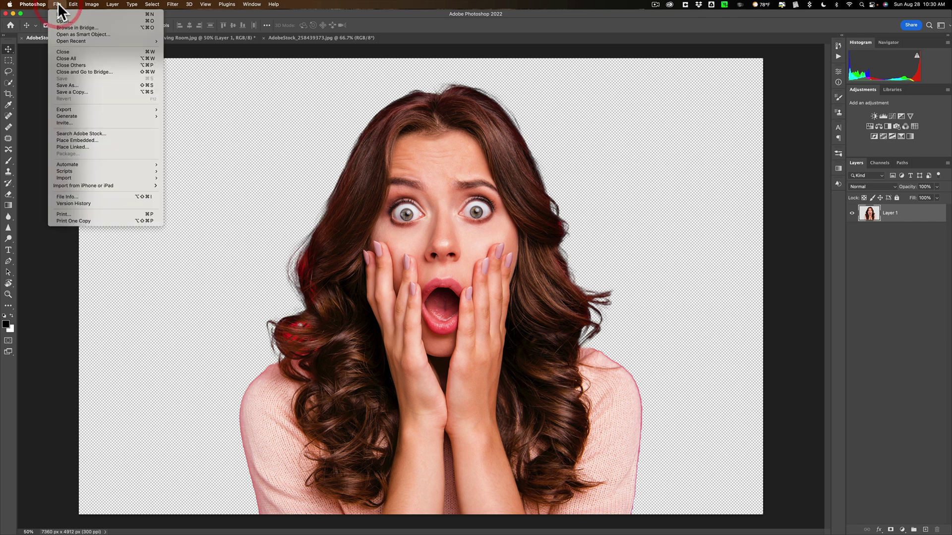
{"action": "mouse_move", "coordinate": [72, 5]}
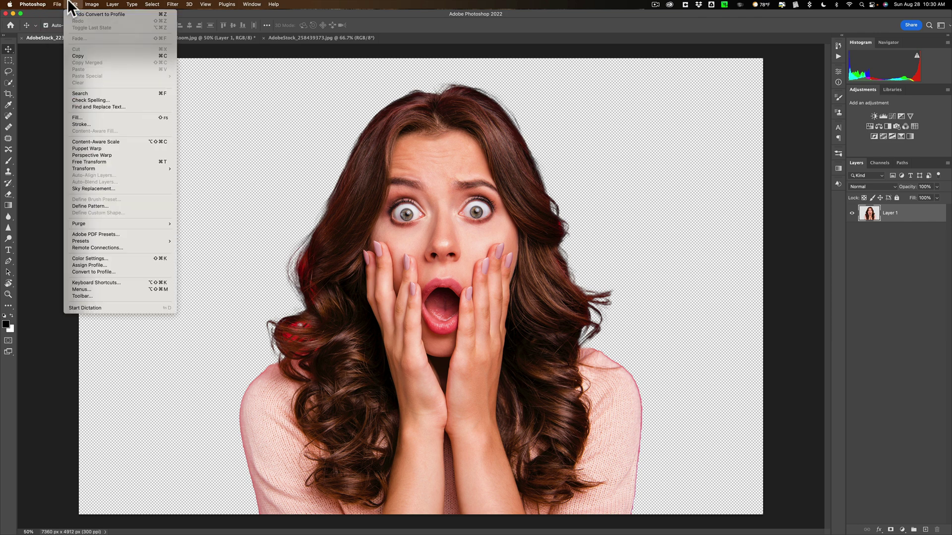
{"action": "mouse_move", "coordinate": [118, 242]}
{"action": "left_click", "coordinate": [123, 272]}
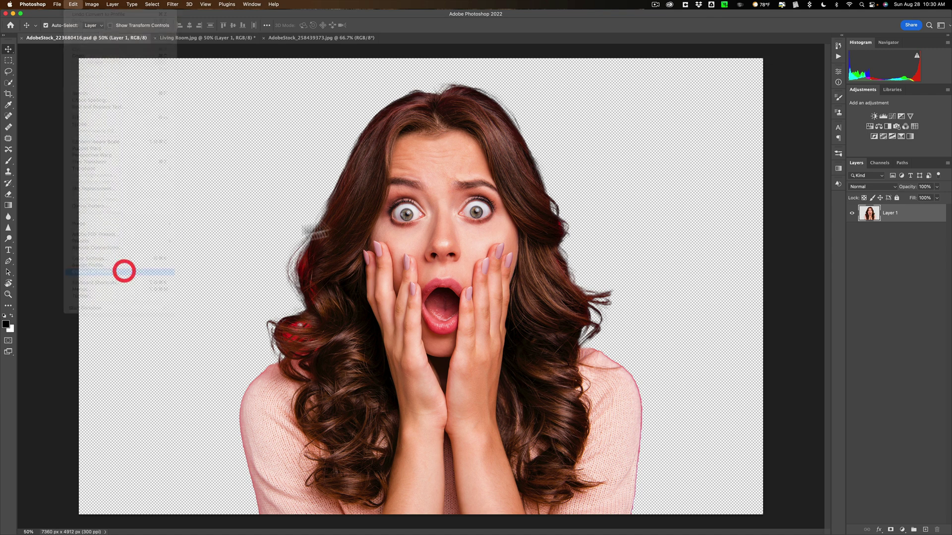
{"action": "left_click_drag", "start_coordinate": [474, 212], "coordinate": [661, 100]}
{"action": "left_click", "coordinate": [663, 141]}
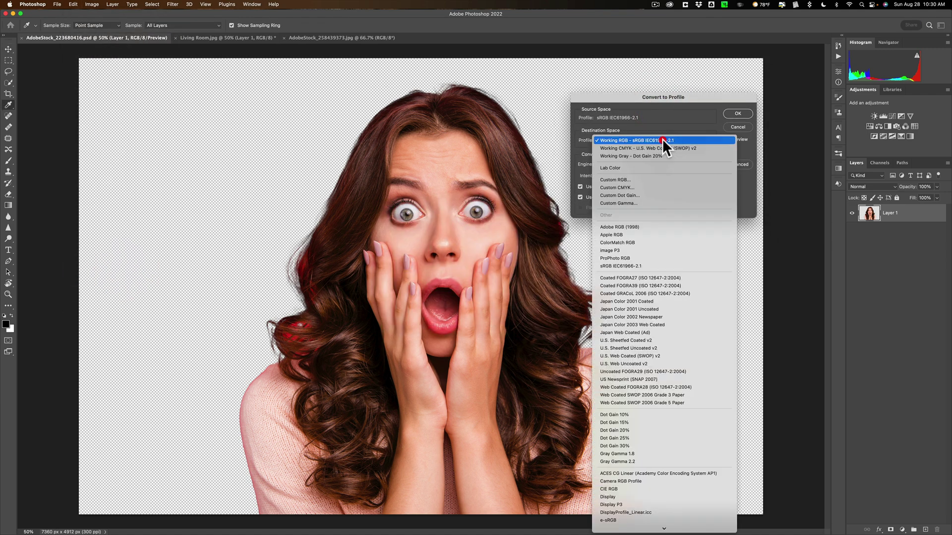
{"action": "left_click", "coordinate": [640, 258]}
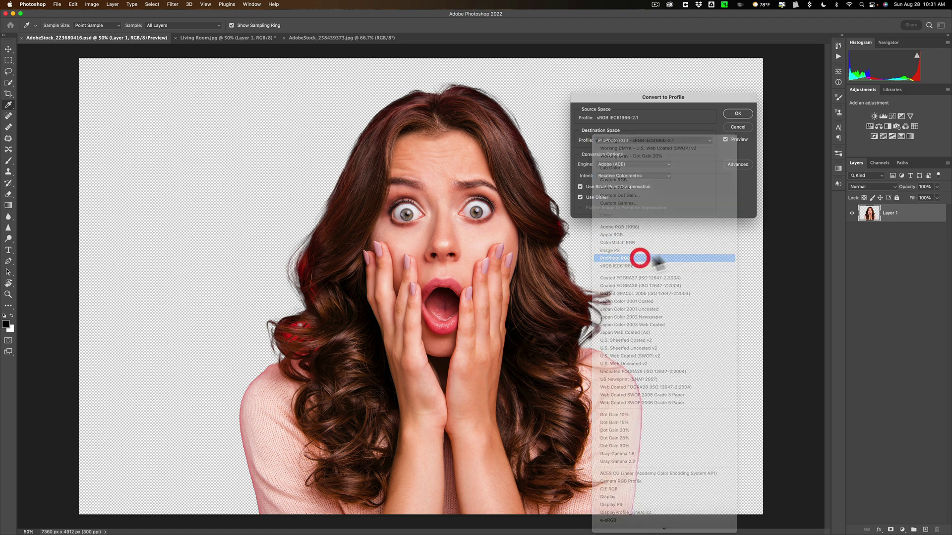
{"action": "left_click", "coordinate": [736, 114]}
{"action": "key", "text": "v"}
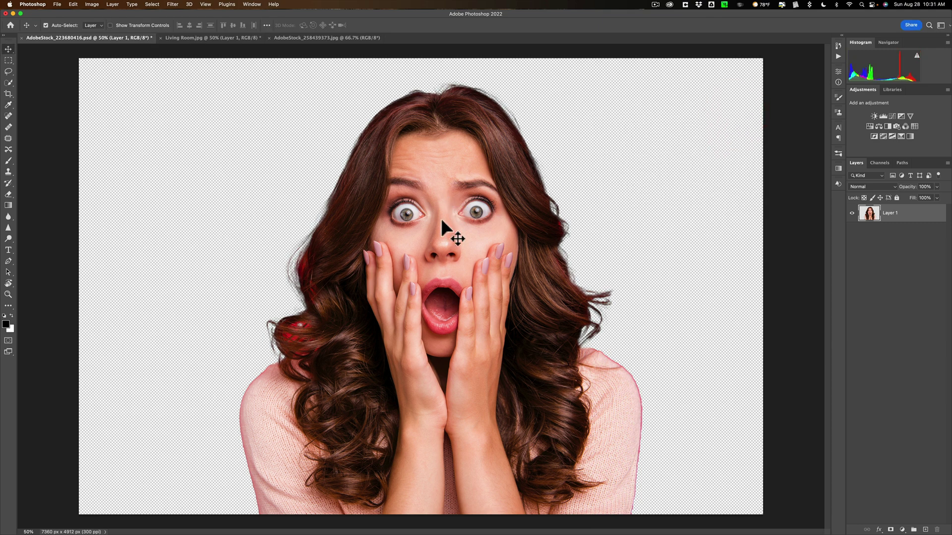